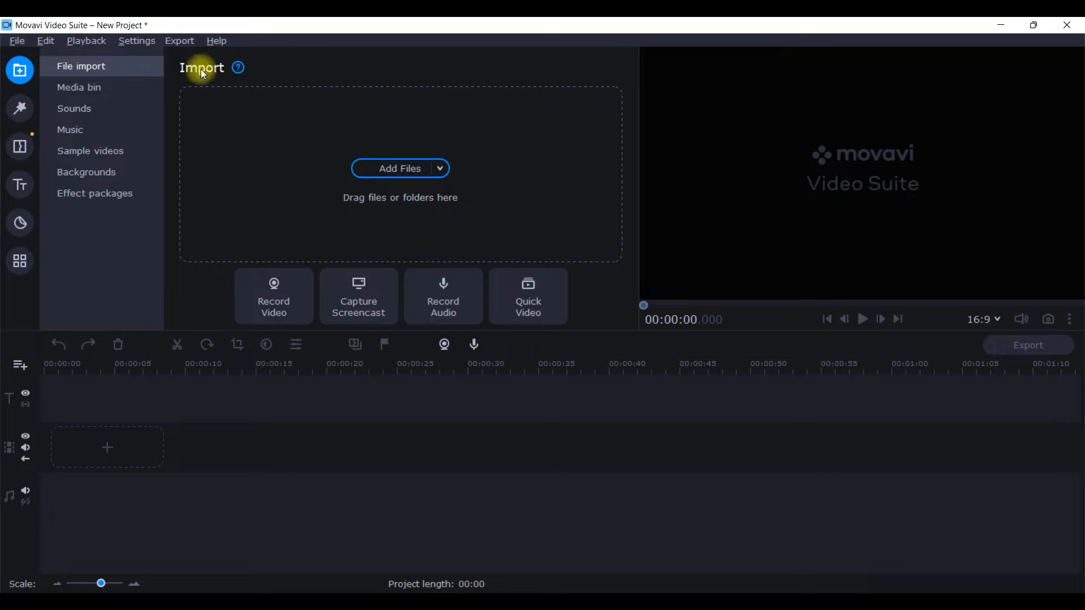
click(400, 175)
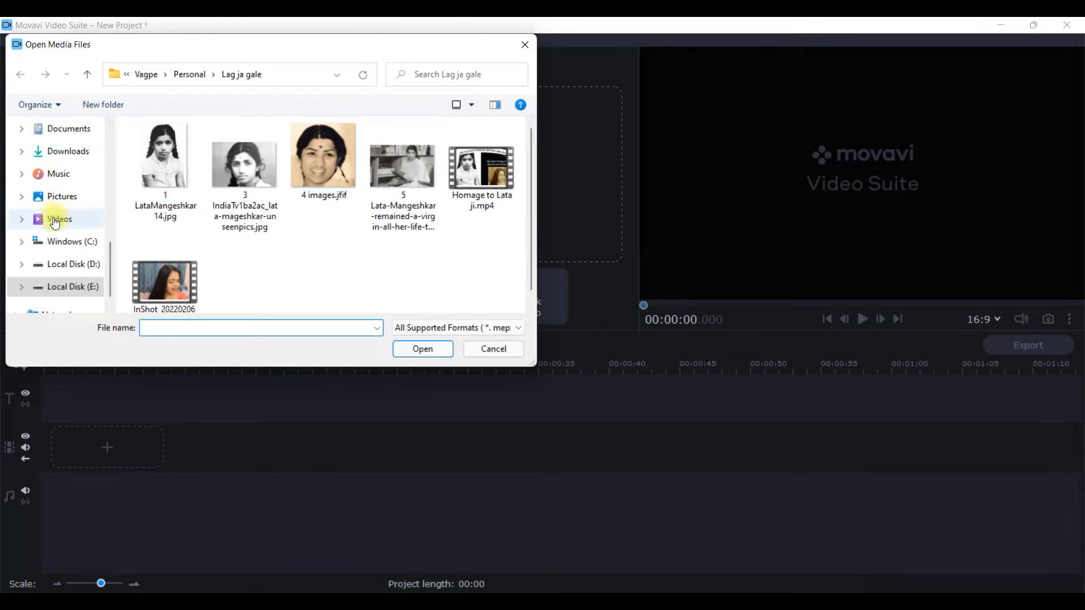
scroll(70, 261, down, 1)
click(72, 261)
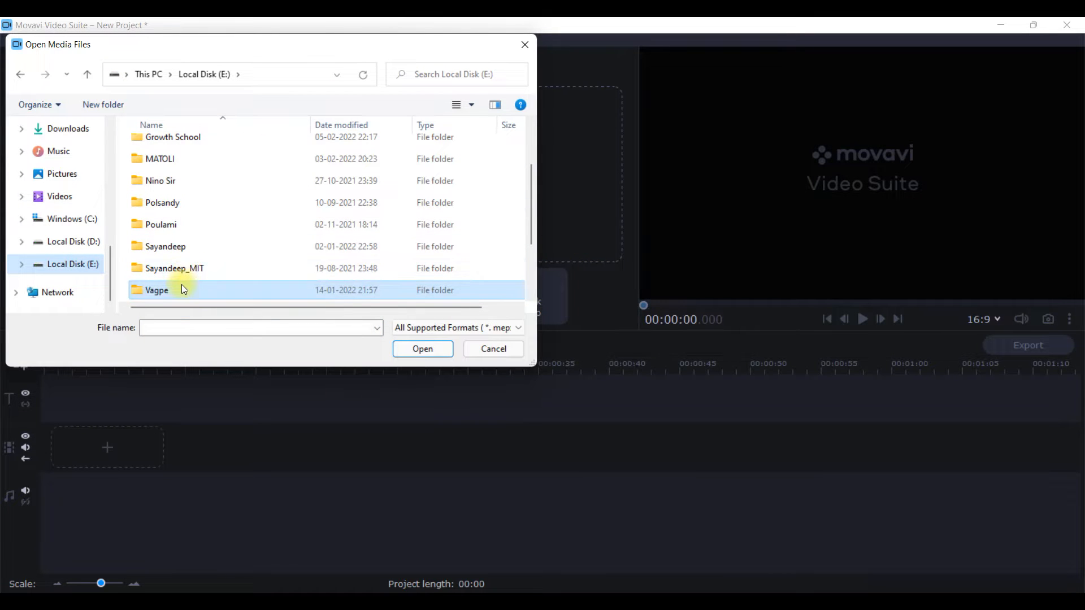
double_click(228, 290)
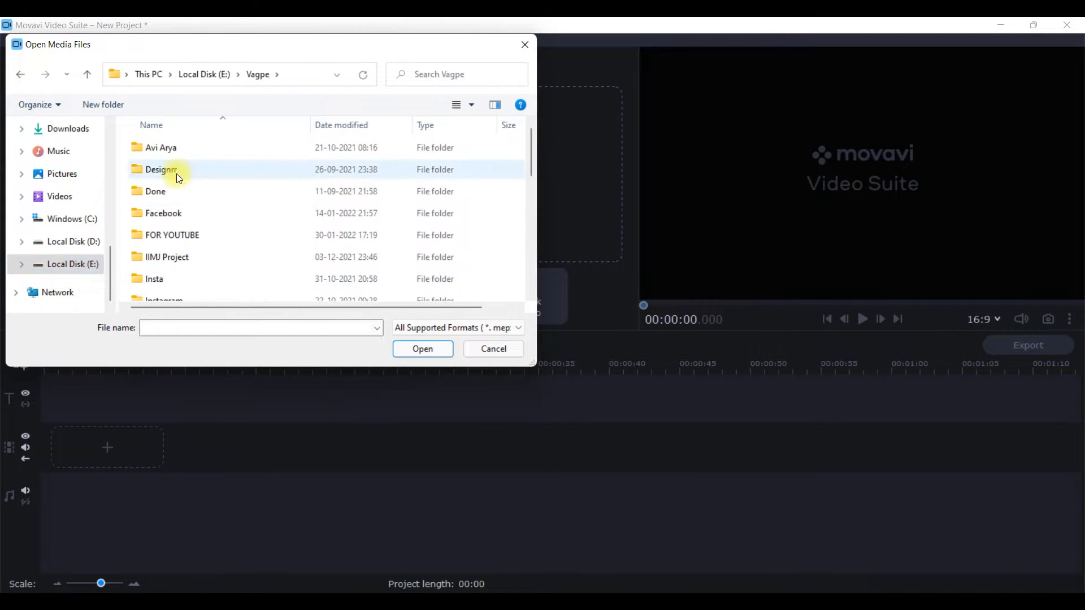
double_click(176, 172)
double_click(190, 169)
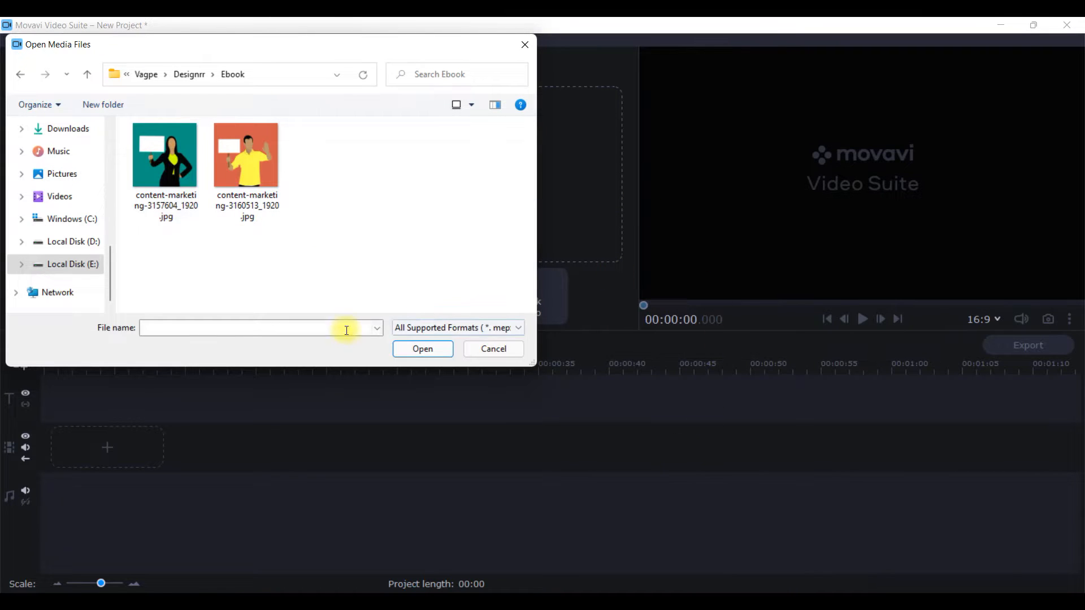
click(164, 164)
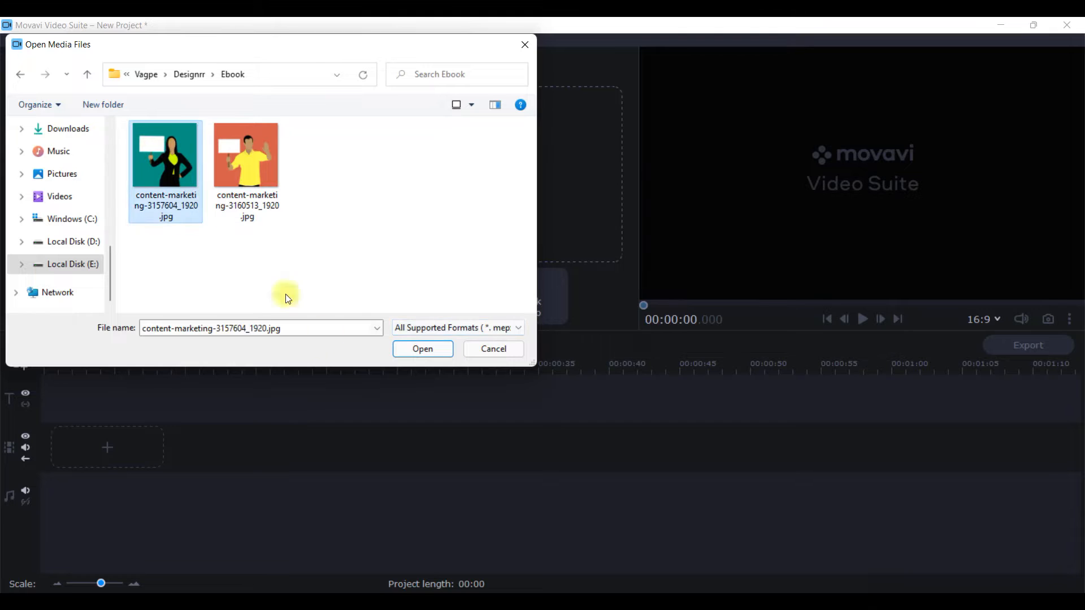
click(494, 350)
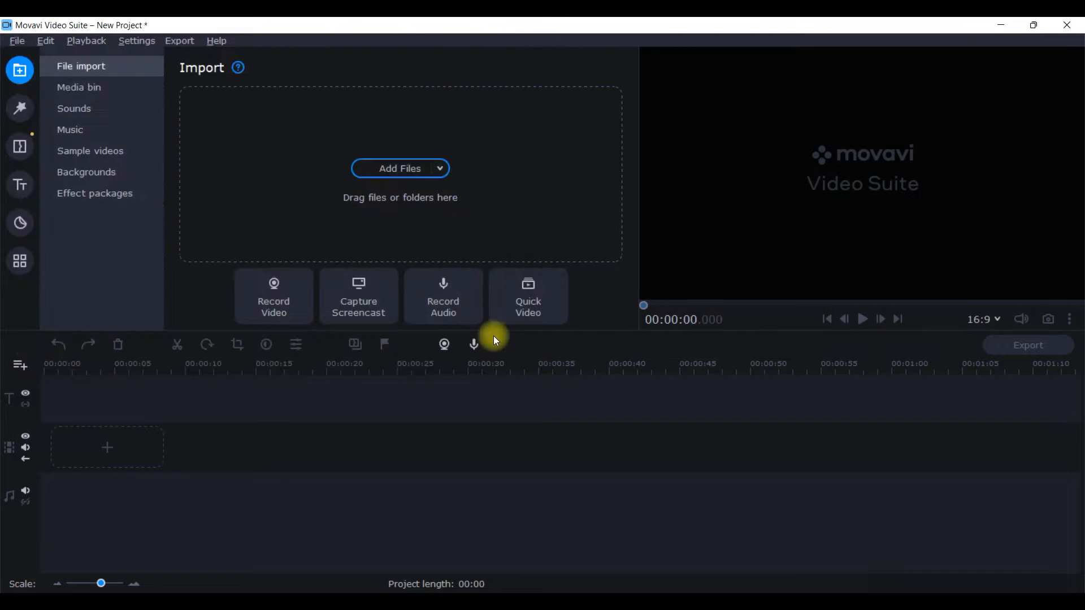
- Place Pexels Videos 2028761.mp4 from the media bin at the start of the video track and preview its opening seconds
click(85, 86)
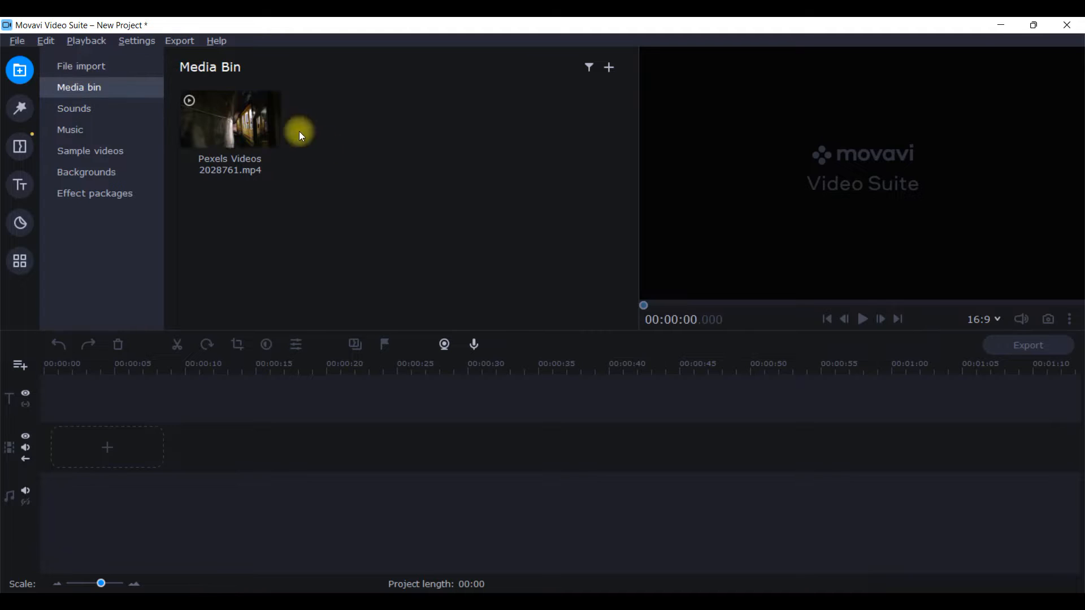
drag(255, 124, 43, 424)
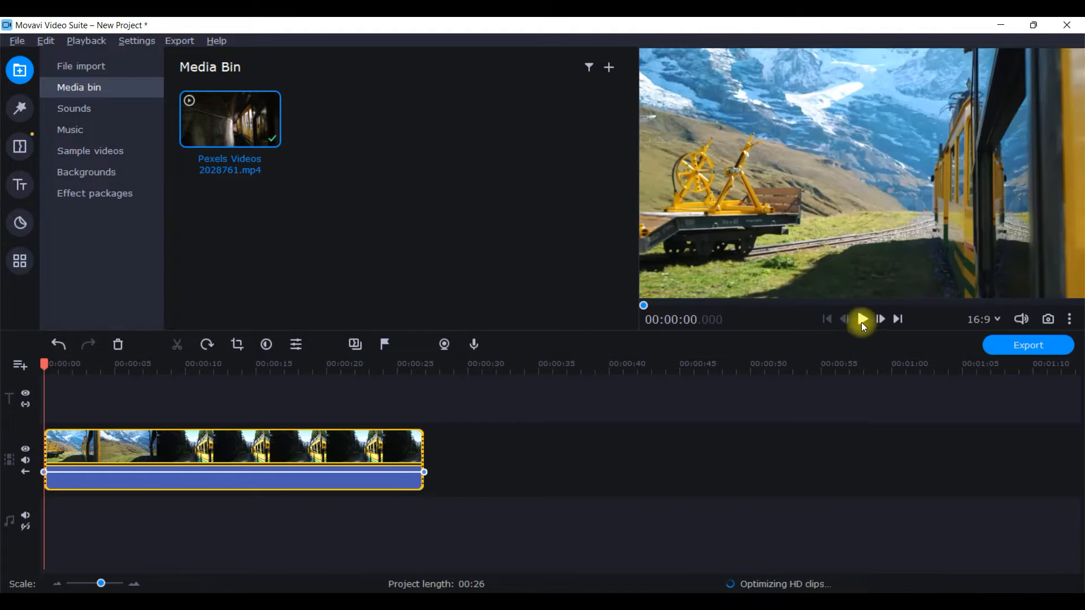
click(860, 320)
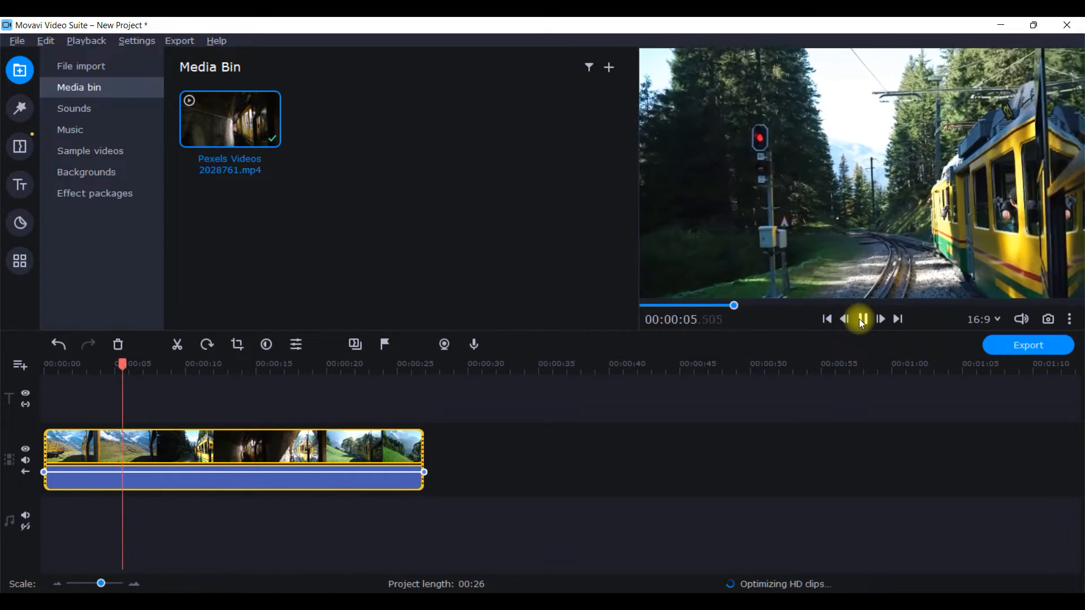
click(862, 320)
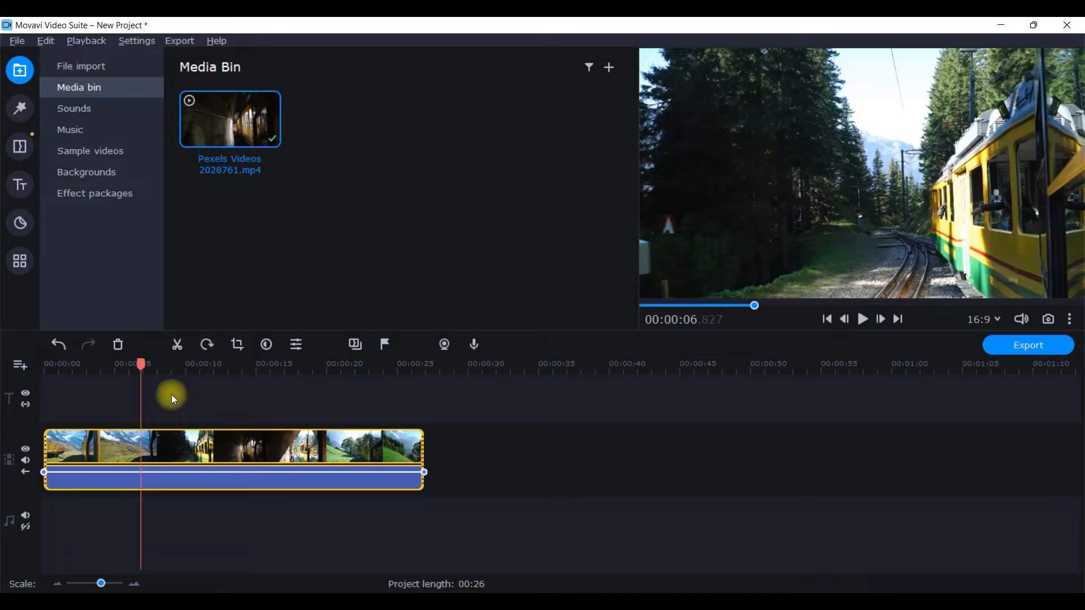
- Split the train clip on the video track at 00:00:08.000
click(150, 482)
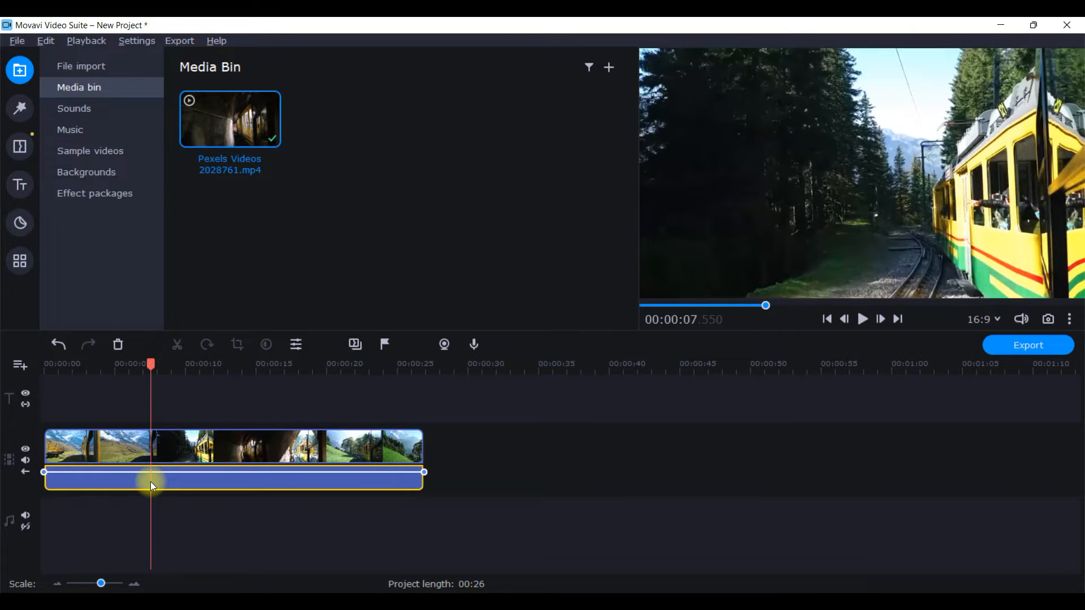
mouse_move(151, 364)
mouse_down()
mouse_move(77, 368)
mouse_move(155, 378)
mouse_up()
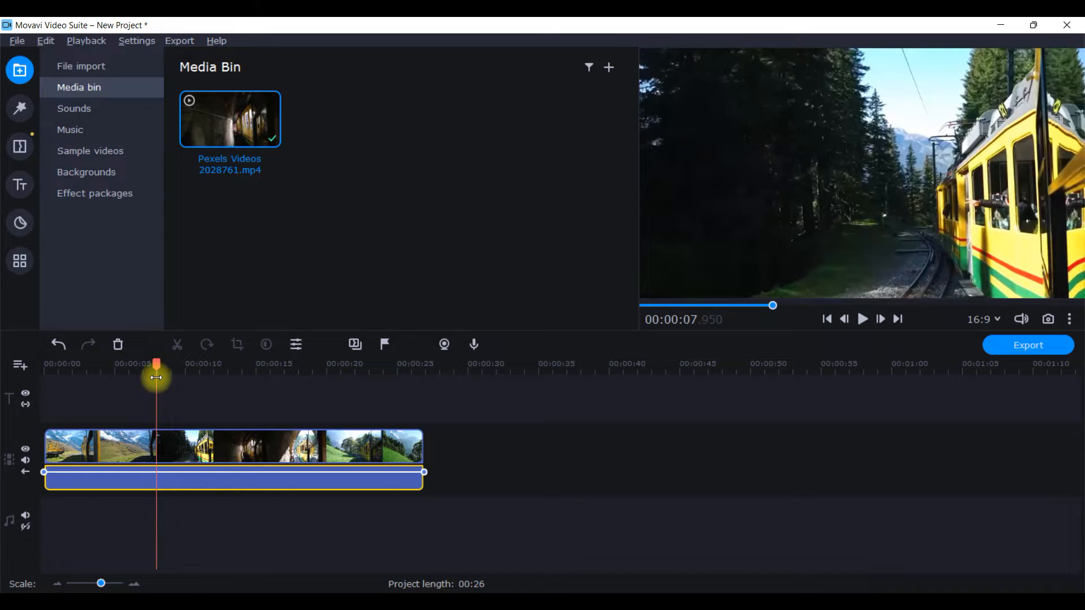
click(164, 438)
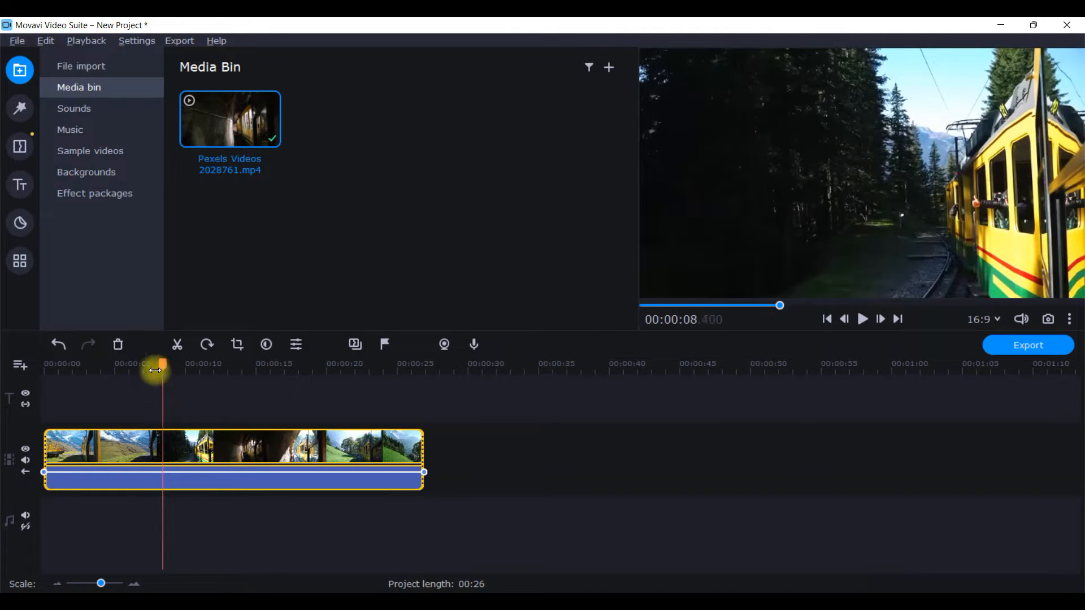
click(174, 437)
drag(173, 362, 157, 363)
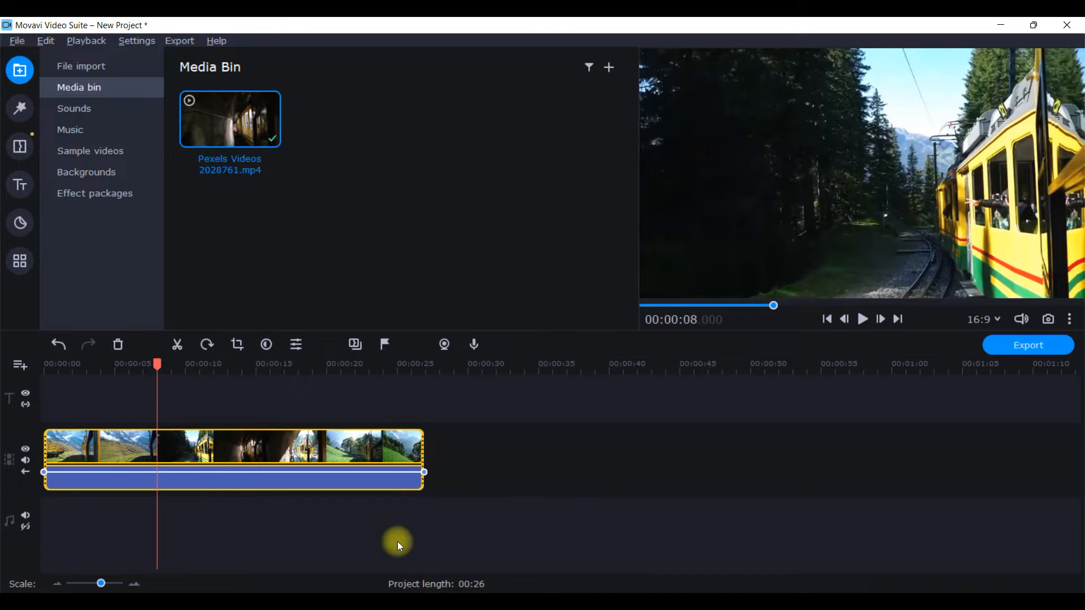
click(176, 345)
- Split the longer second segment at 00:00:18.200 and briefly play back the divided footage
click(253, 472)
drag(158, 360, 301, 370)
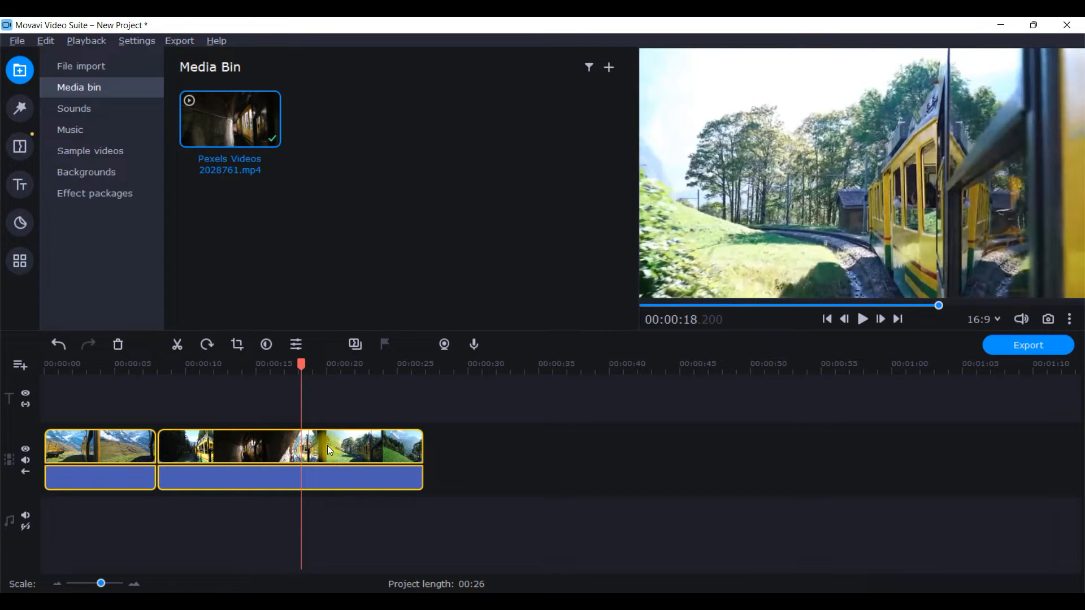
right_click(315, 437)
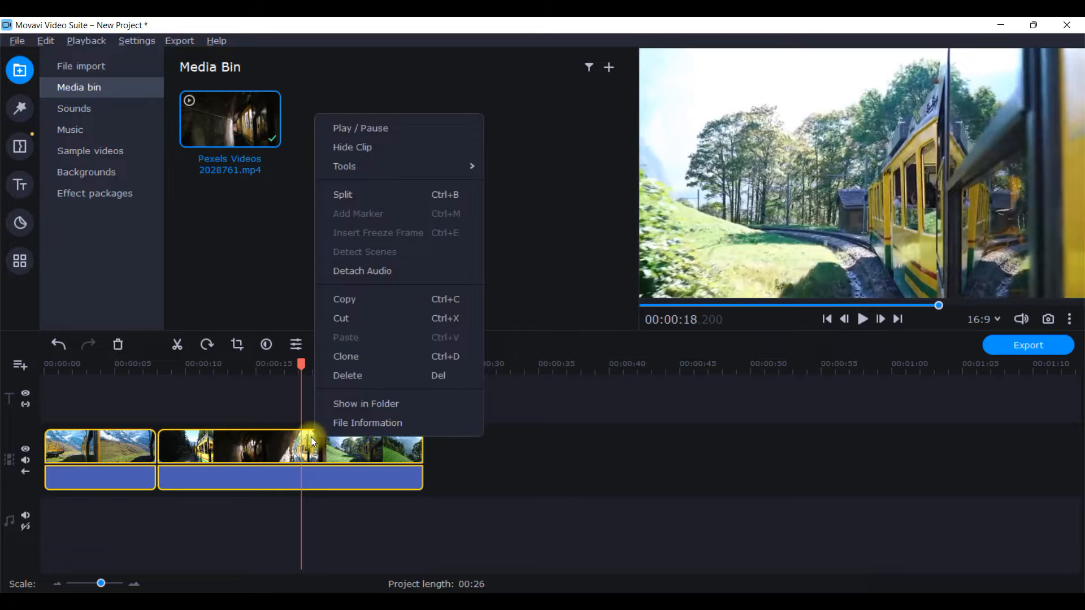
click(344, 194)
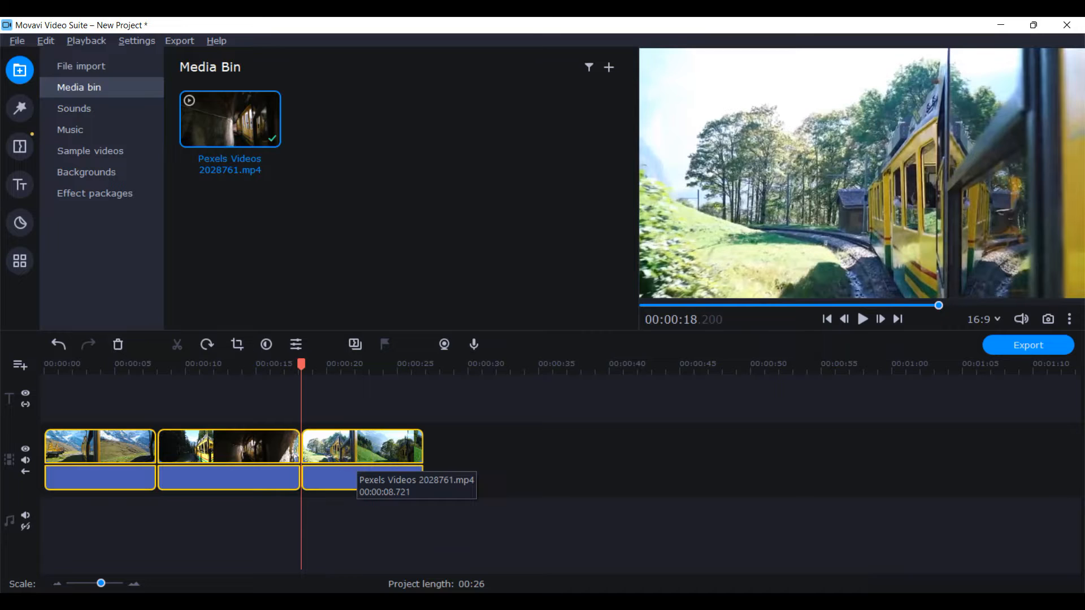
click(862, 319)
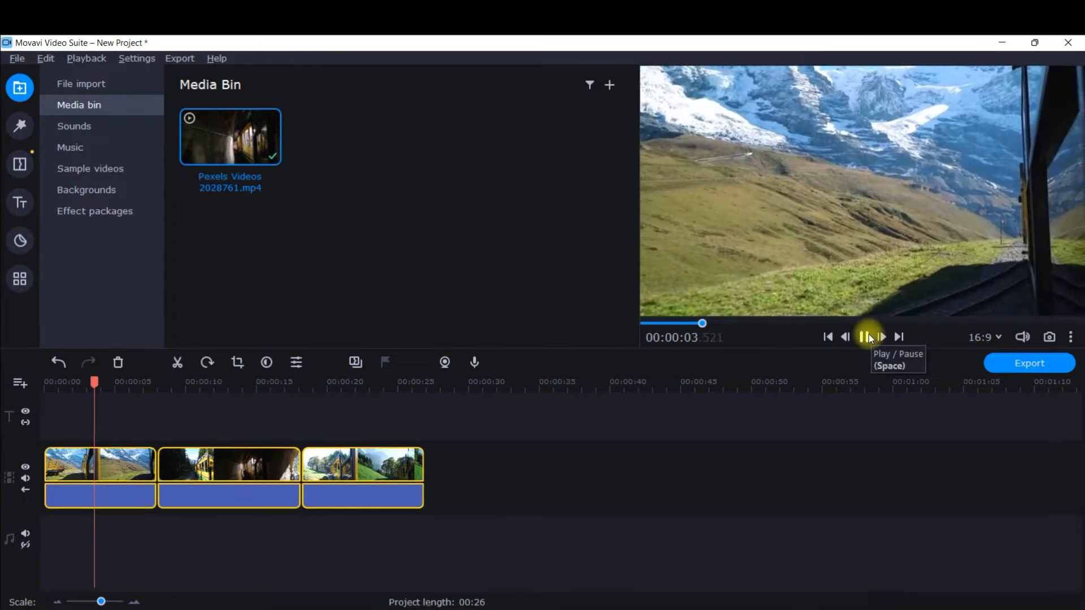
click(867, 336)
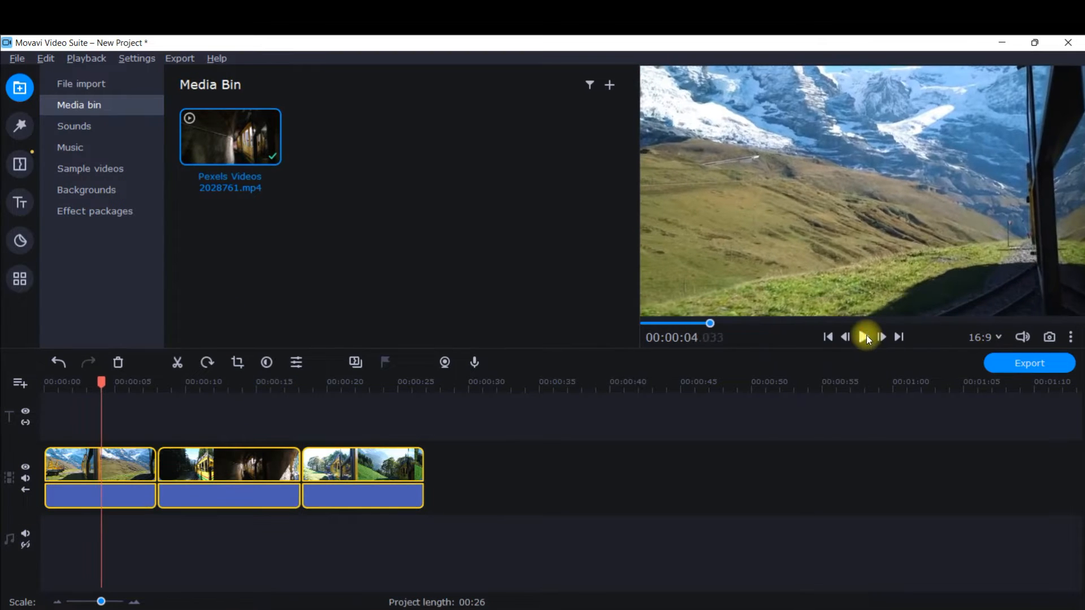
- Select the middle segment and set its speed to 250% in the clip properties
click(201, 470)
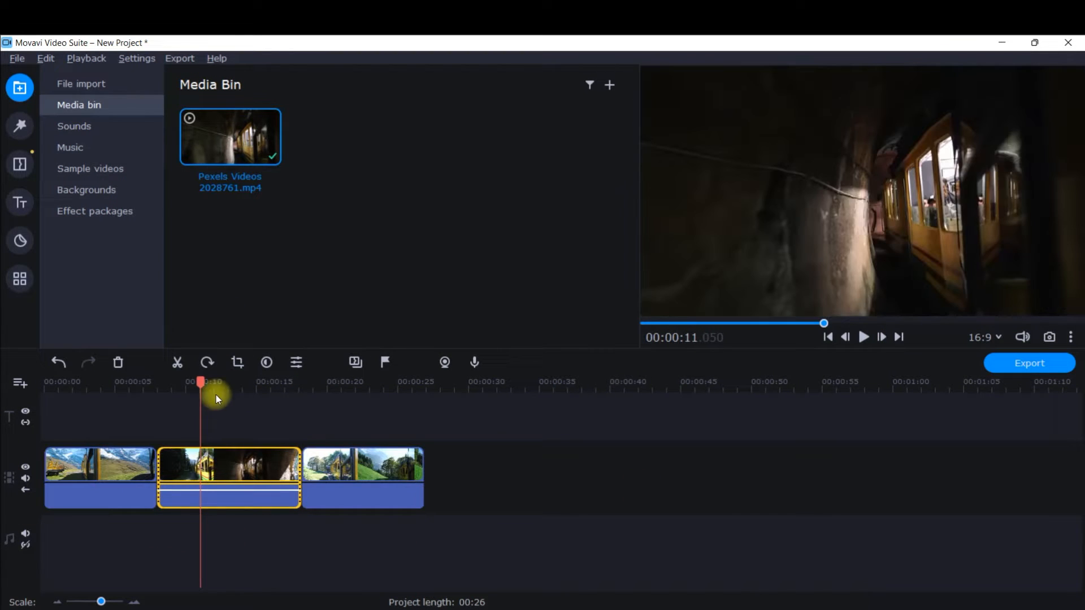
drag(202, 384, 169, 383)
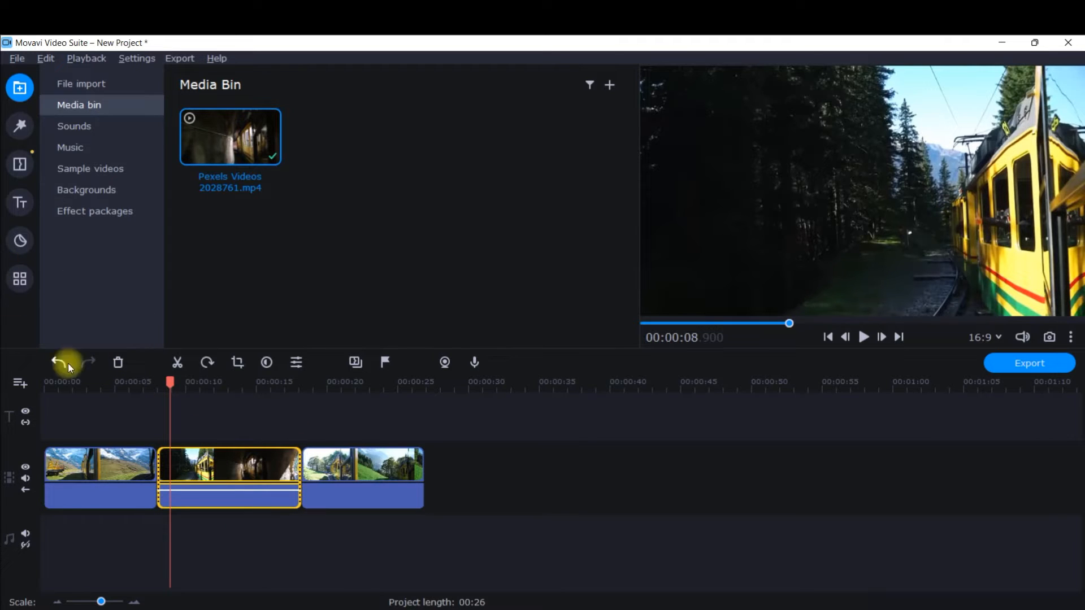
click(295, 361)
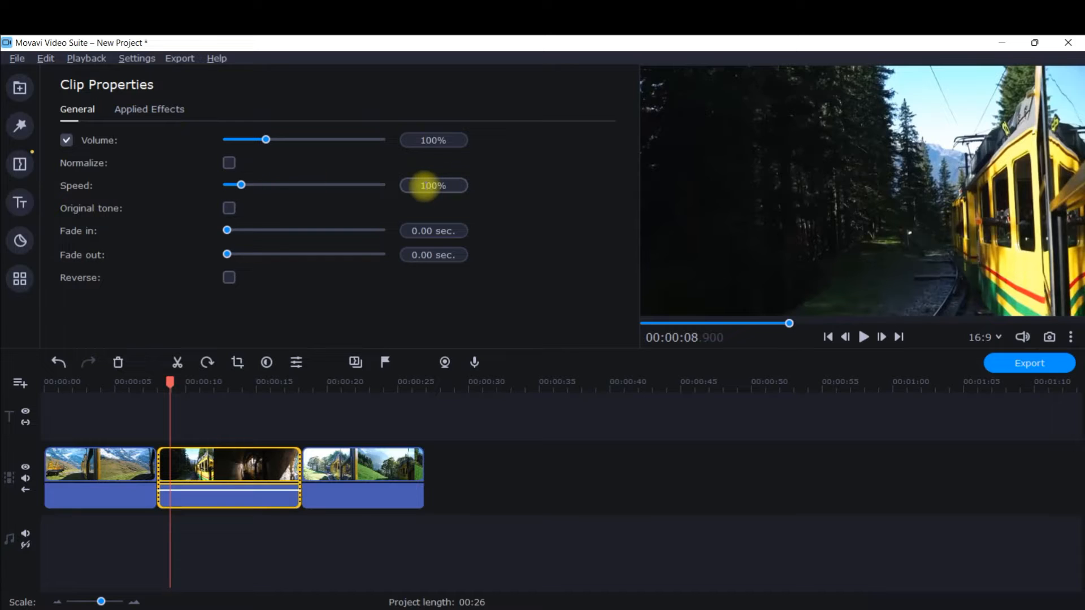
key(BackSpace)
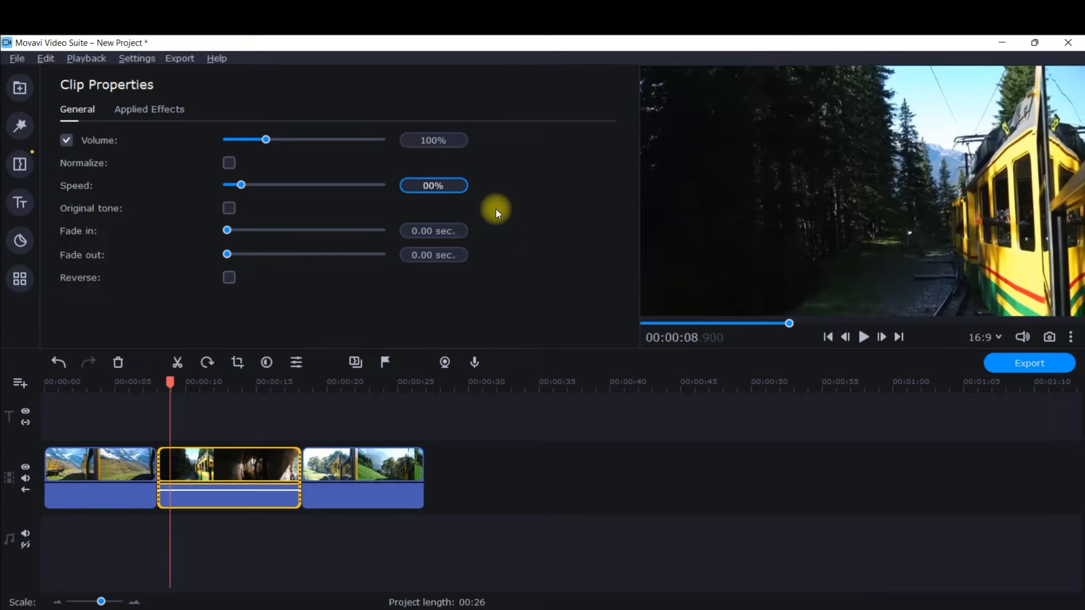
key(Delete)
text(25)
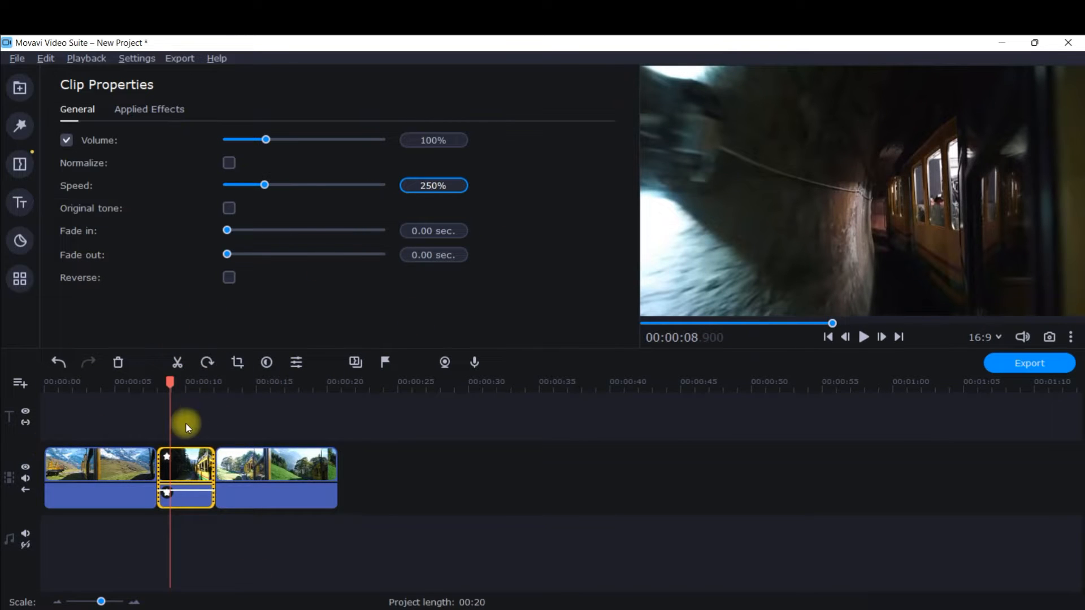
- Play the timeline from the beginning through the middle segment to check its faster speed
drag(172, 381, 35, 403)
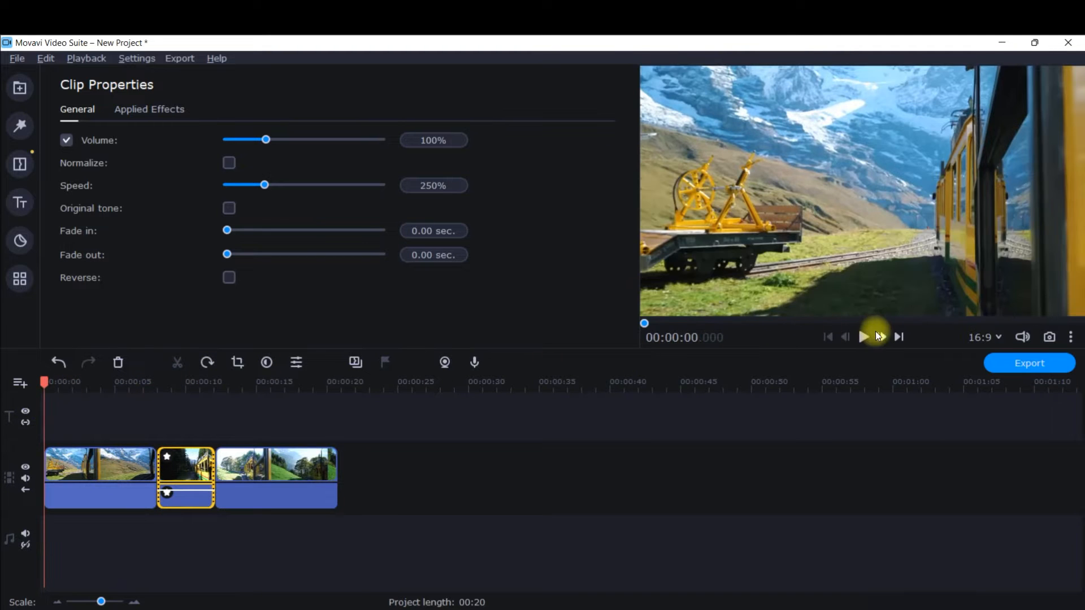
click(88, 389)
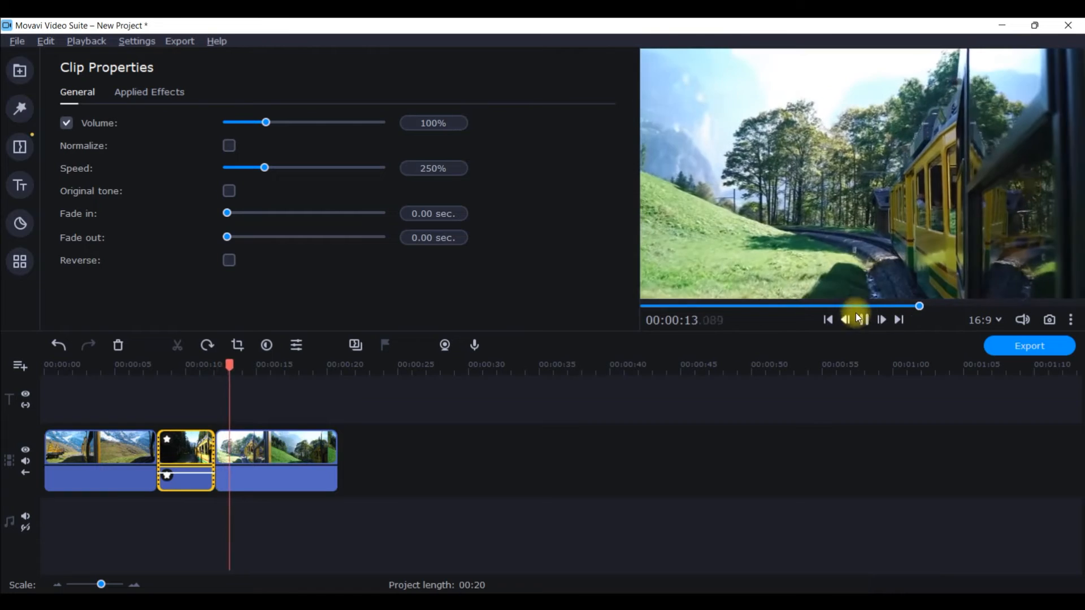
click(864, 316)
- Set the middle segment's speed to 450%
click(175, 470)
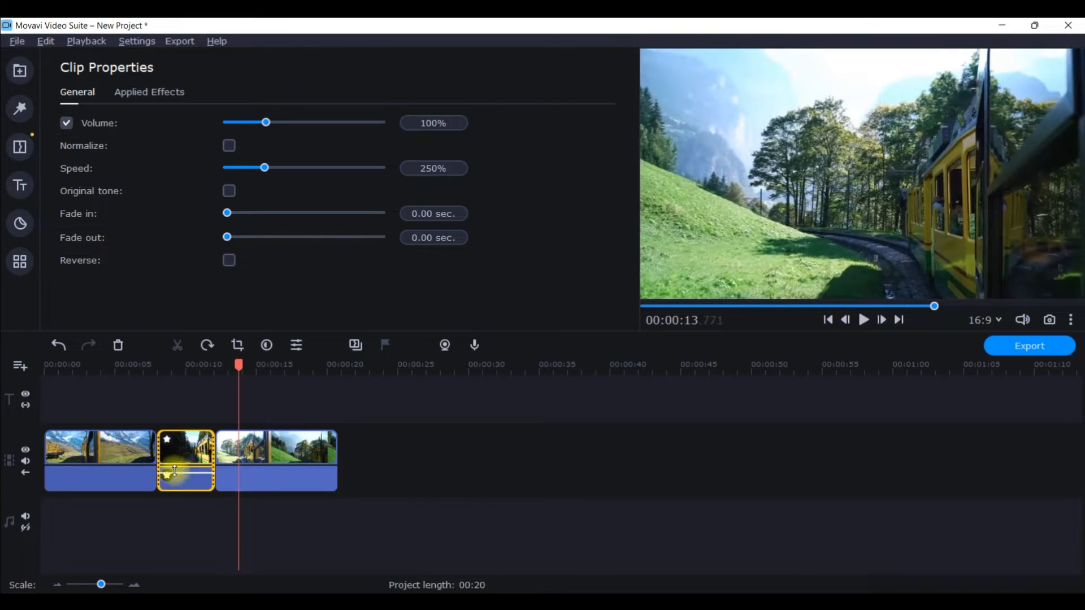
click(186, 449)
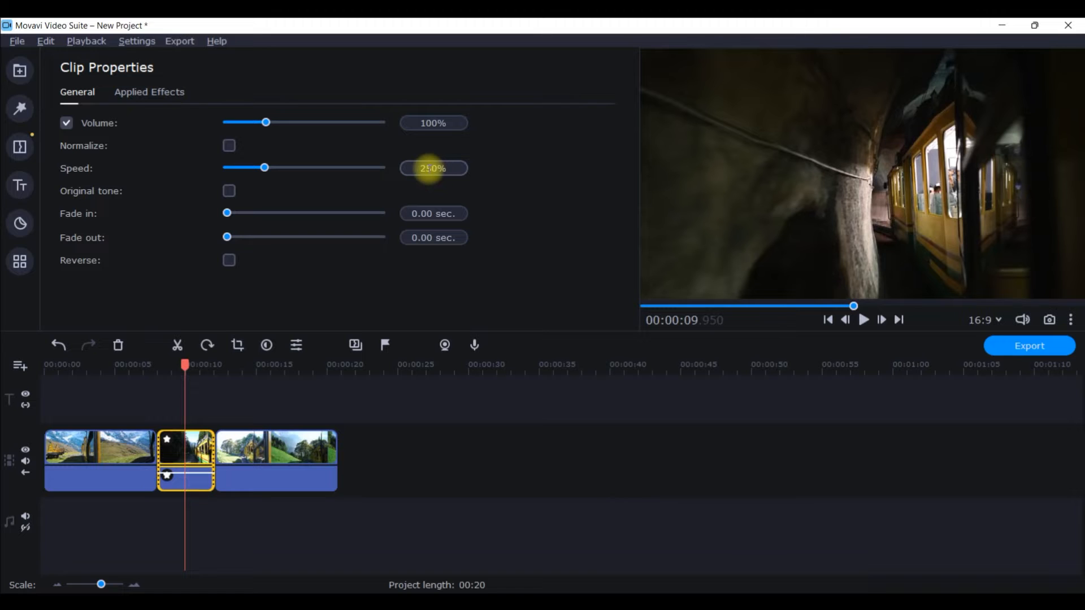
click(432, 169)
text(450)
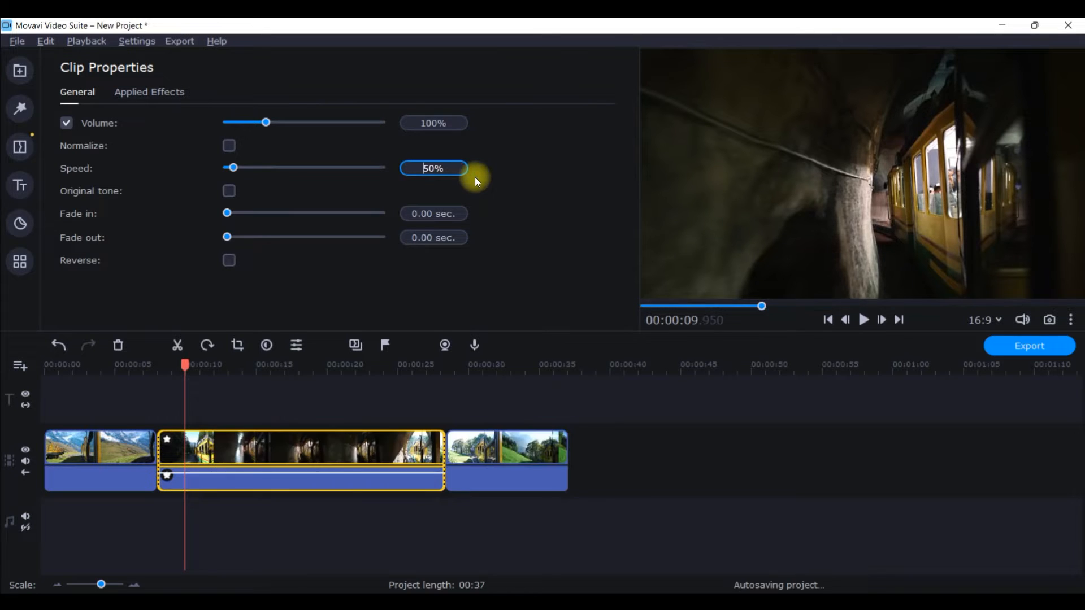
- Play the timeline from 00:00:05.300 into the last segment to check the middle segment's new speed
drag(184, 365, 118, 364)
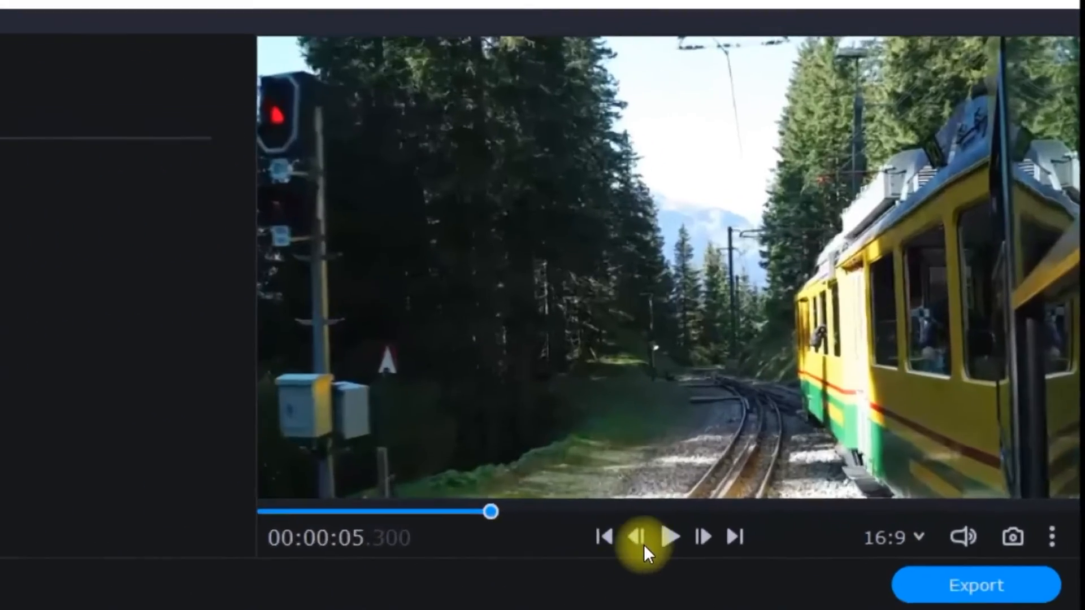
click(643, 544)
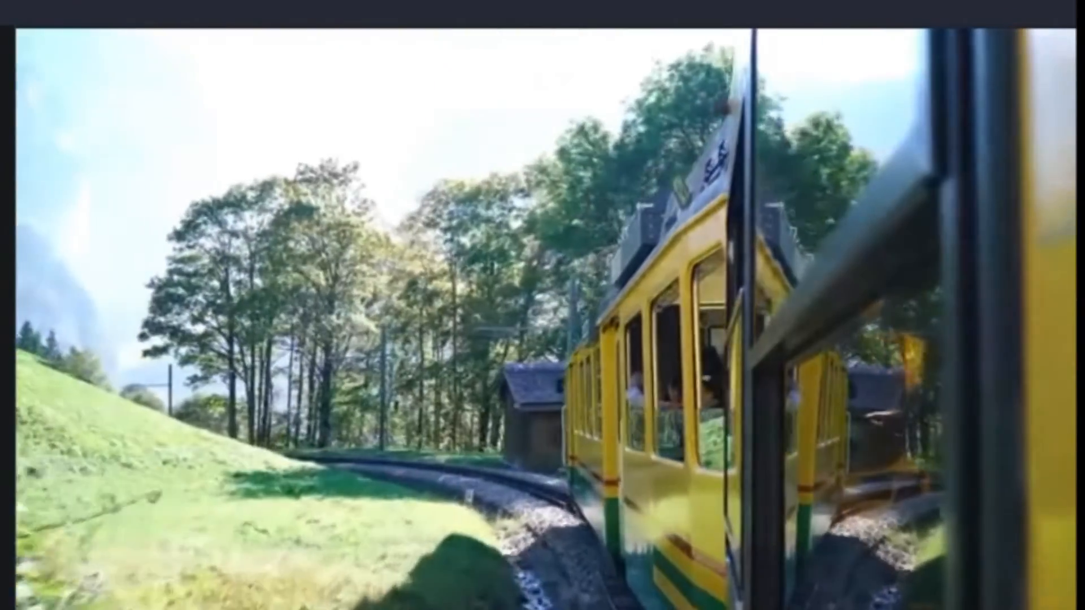
click(626, 588)
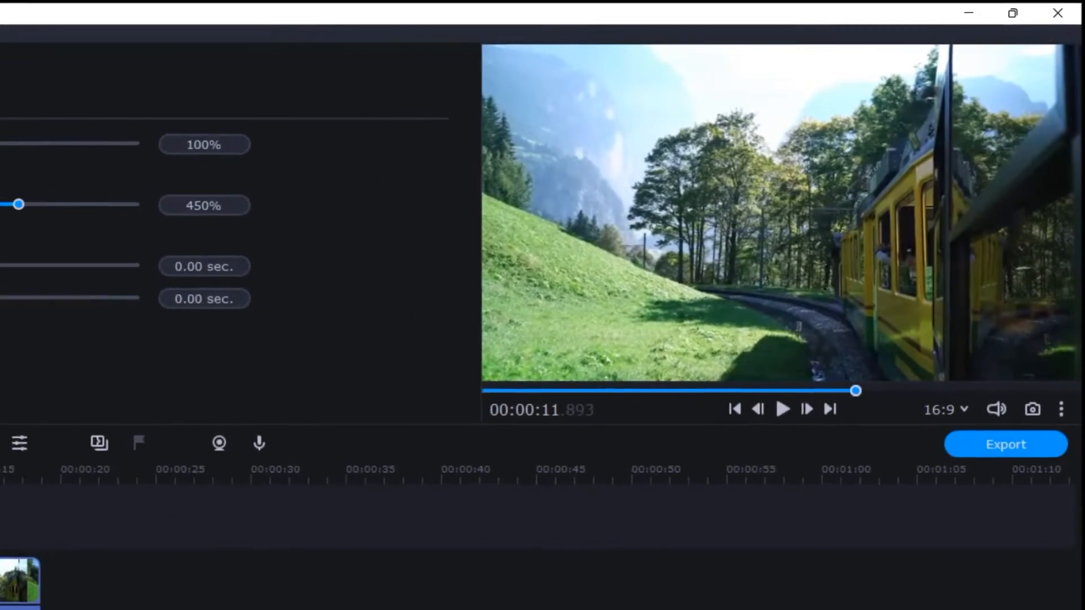
- Set the last segment's speed to 50% and play the timeline from the beginning to check its slower speed
click(233, 448)
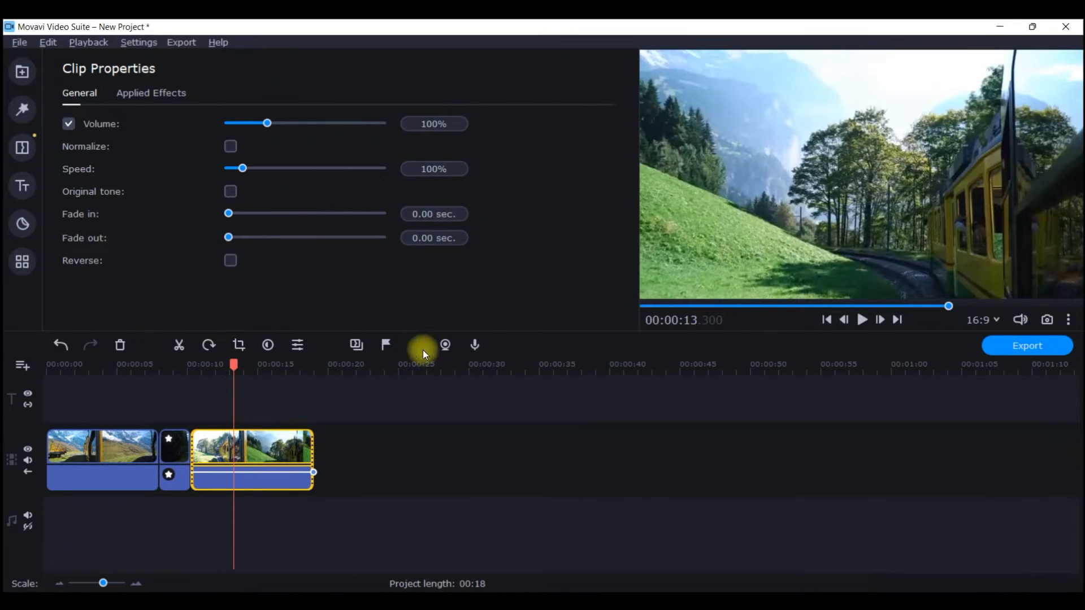
click(424, 169)
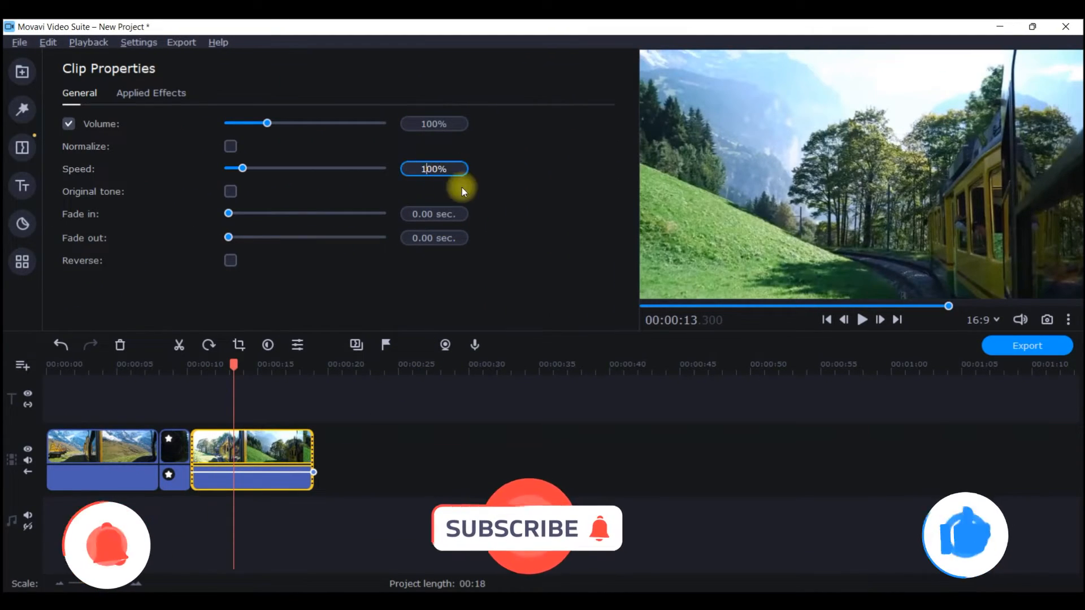
key(Delete)
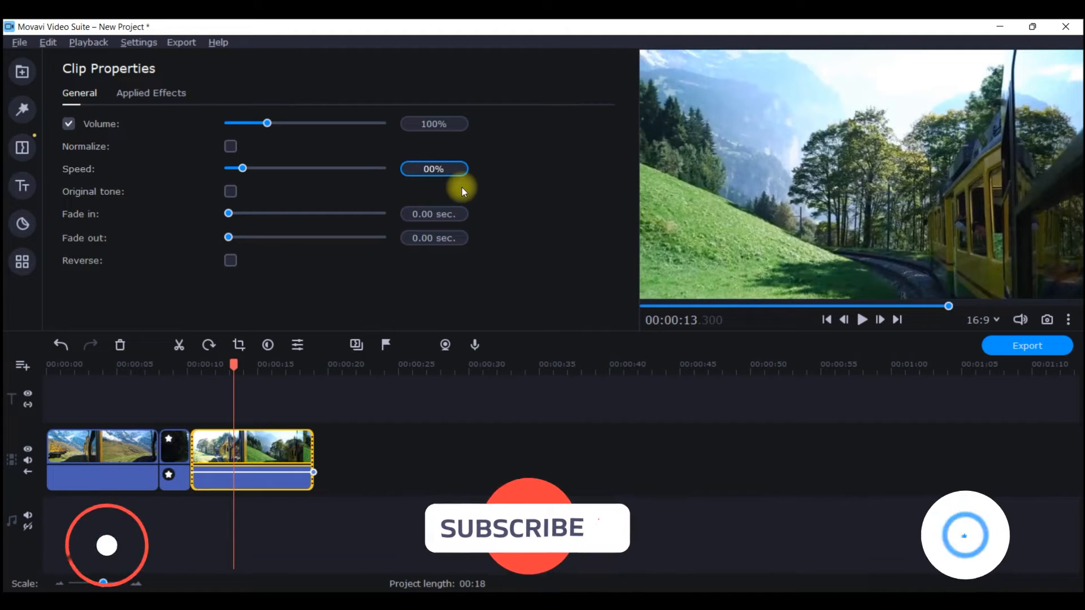
key(Delete)
text(5)
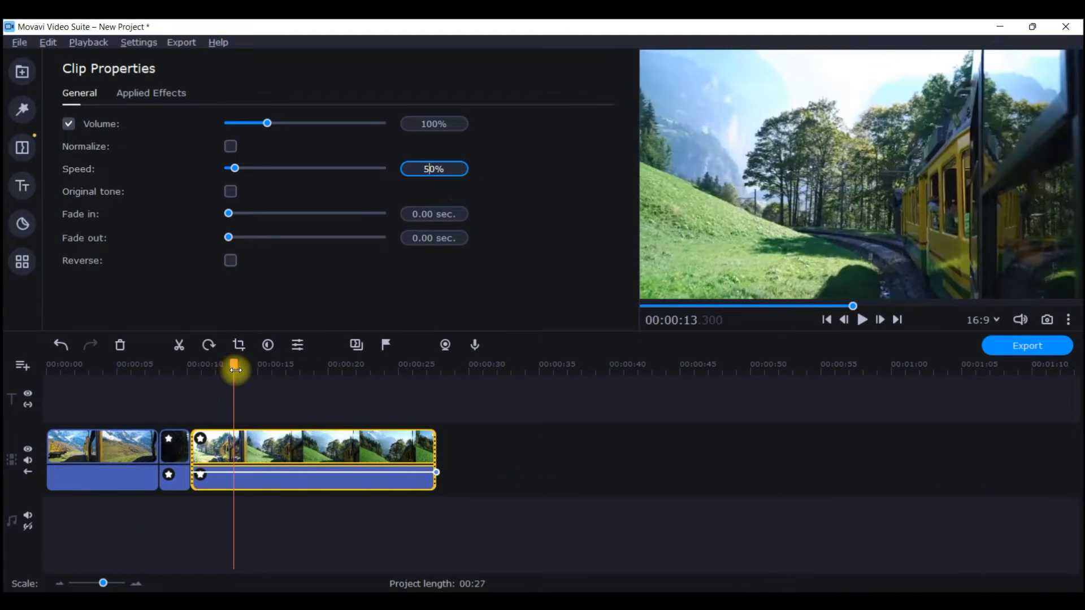
drag(235, 364, 7, 375)
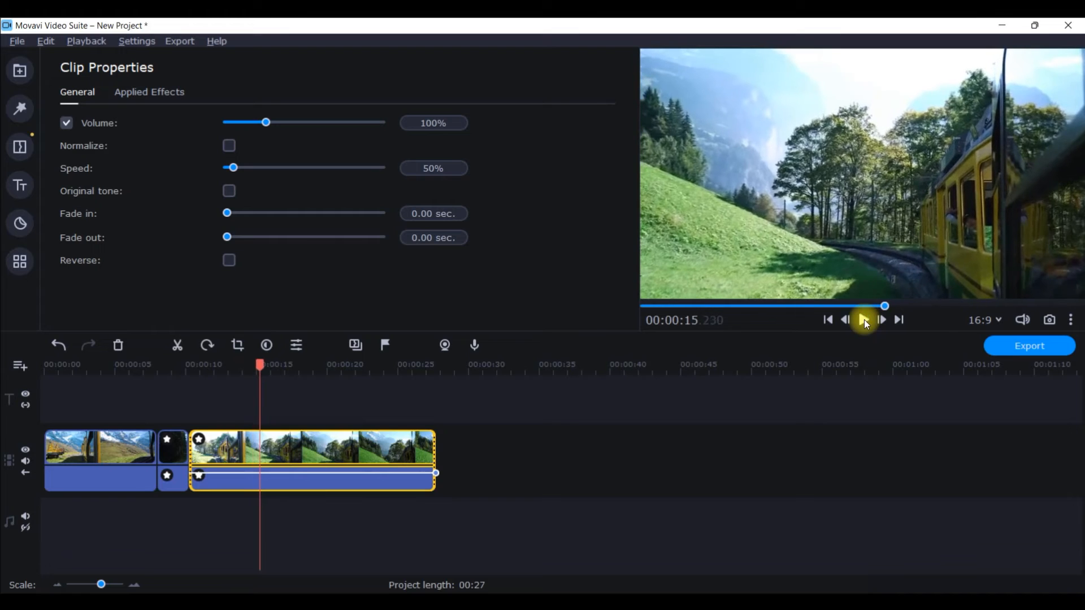
- Select the middle segment and reset its speed to 100%
click(169, 449)
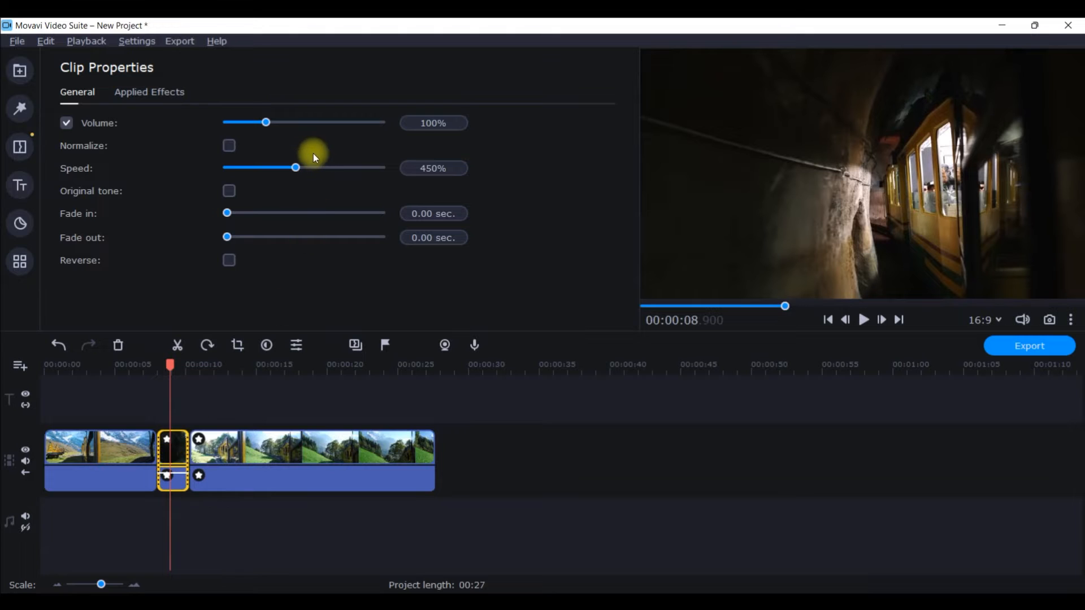
double_click(415, 168)
text(100)
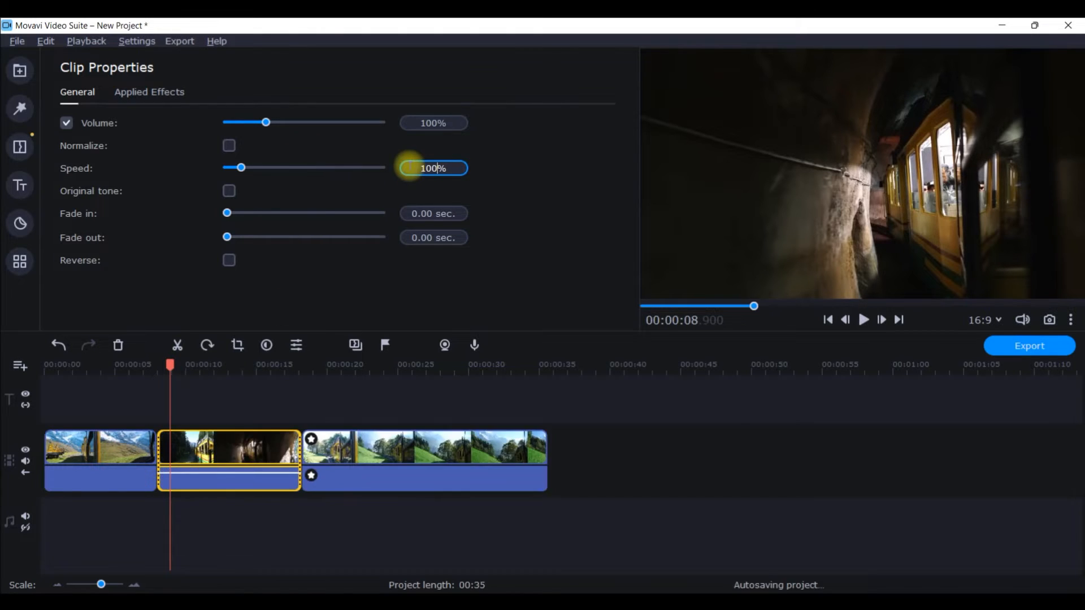
- Remove the Speed effect from the last segment's applied effects and select the first segment
click(313, 439)
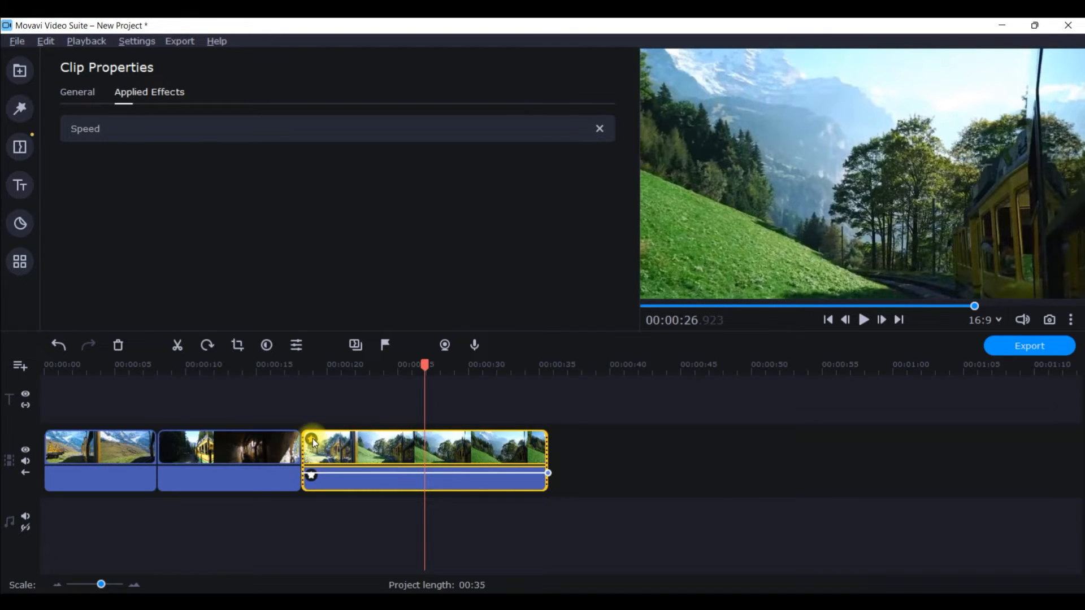
click(600, 129)
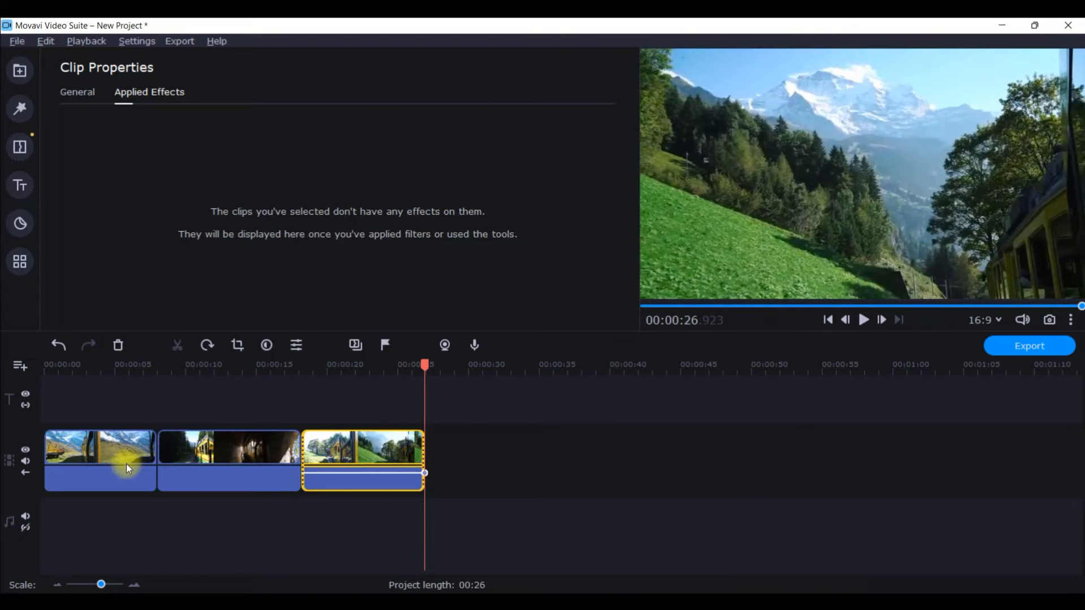
click(127, 468)
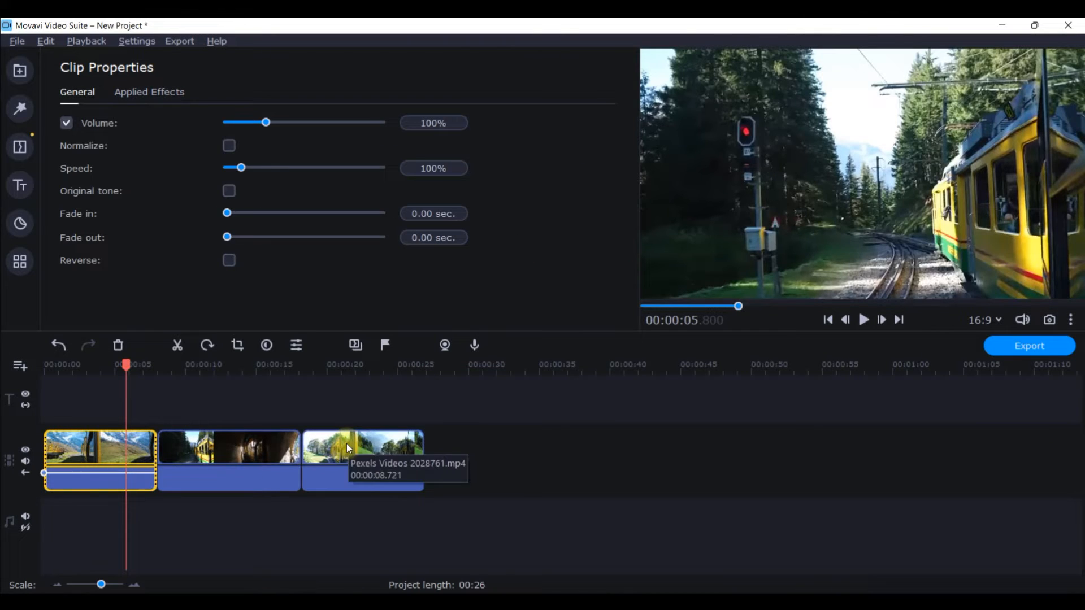